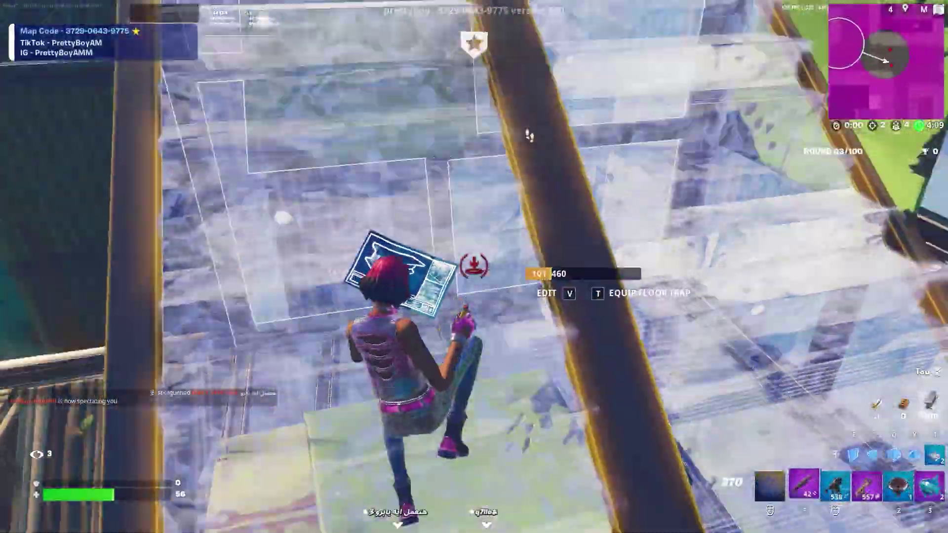
- Reload the SMG, heal with the Slurpfish, then fire the Assault Rifle at the opponent
key(r)
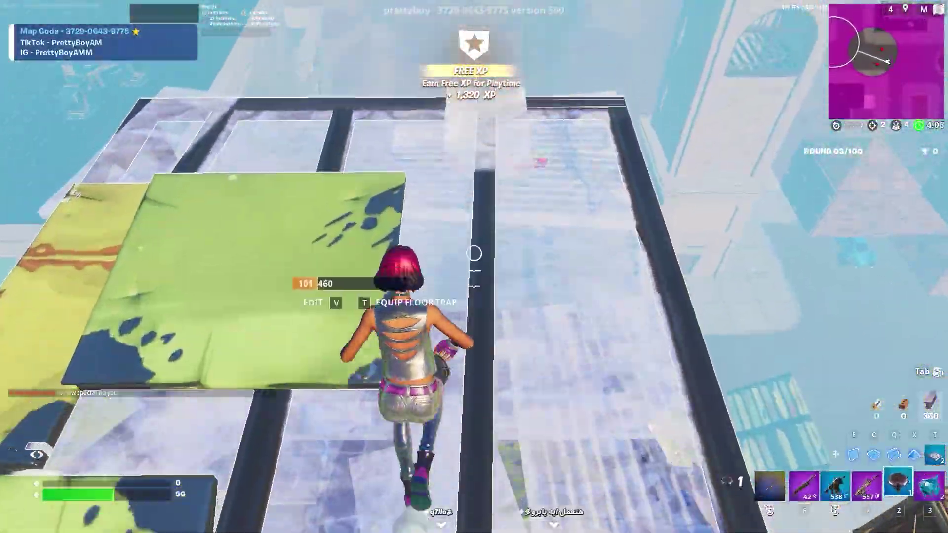
key(3)
click(474, 266)
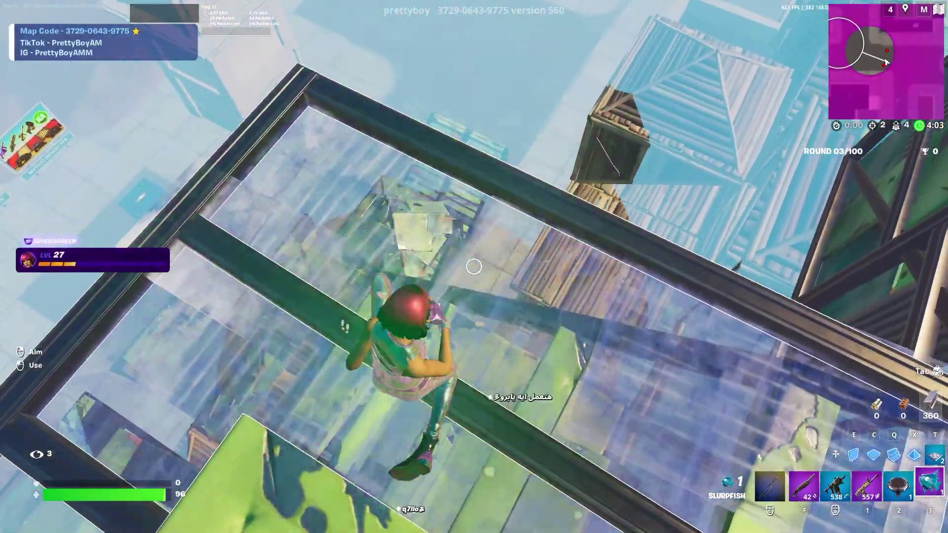
click(474, 266)
key(r)
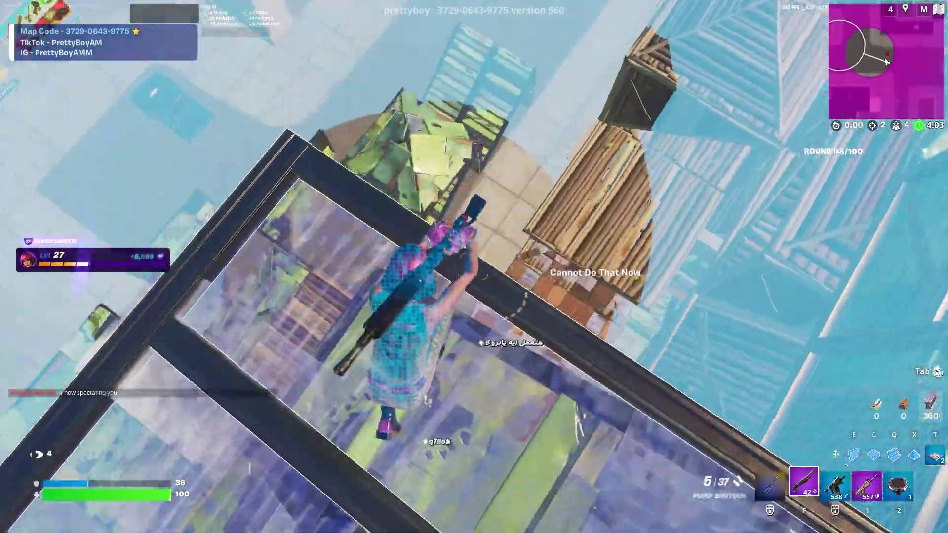
key(1)
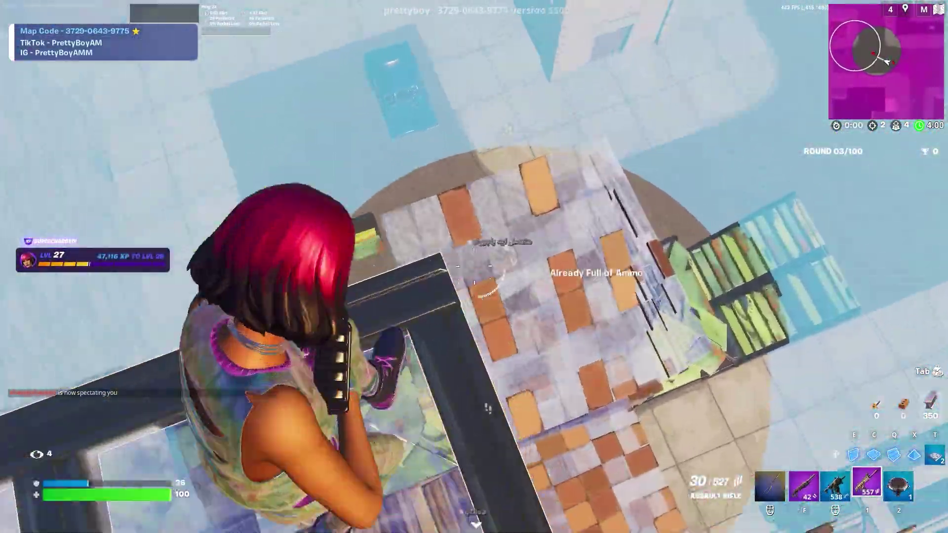
click(474, 266)
click(474, 266)
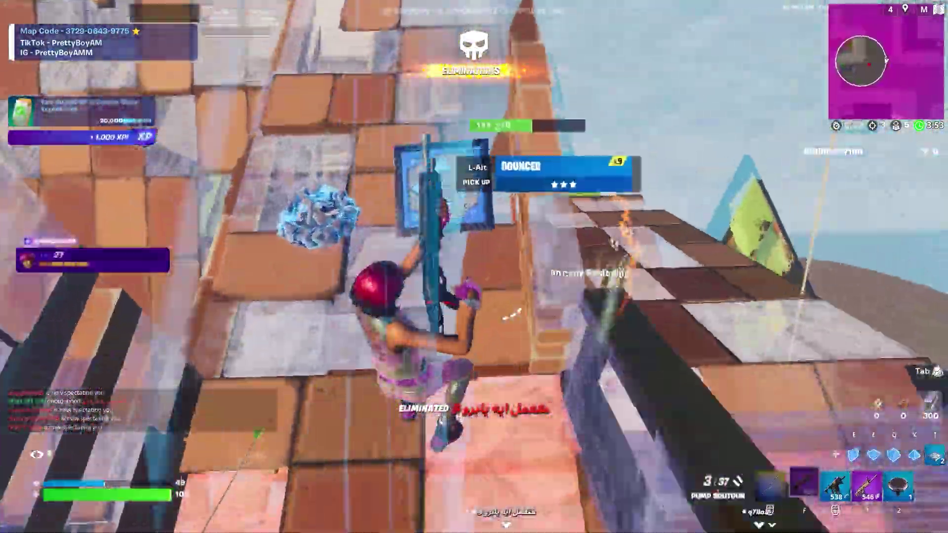
- Move to the glass platform, switch weapons, and place structures in build mode
key(r)
key(w)
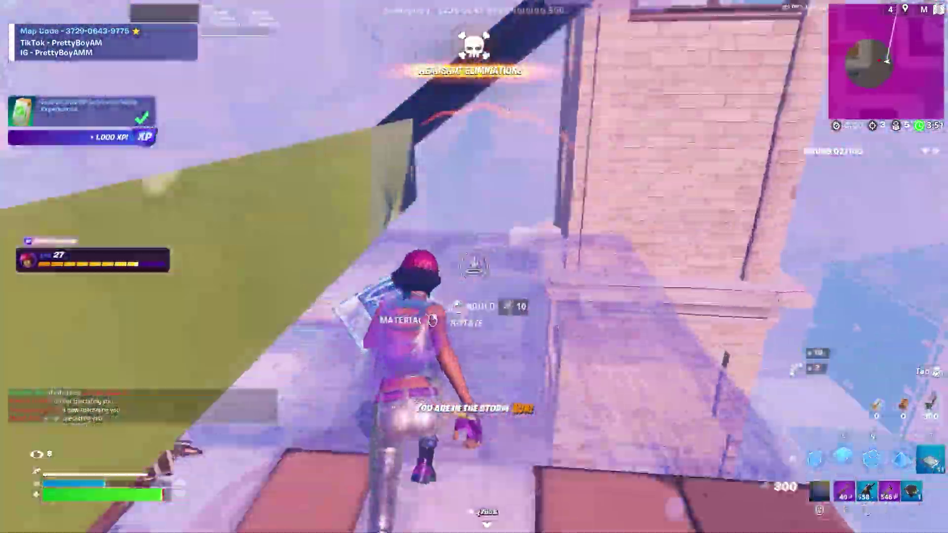
key(w)
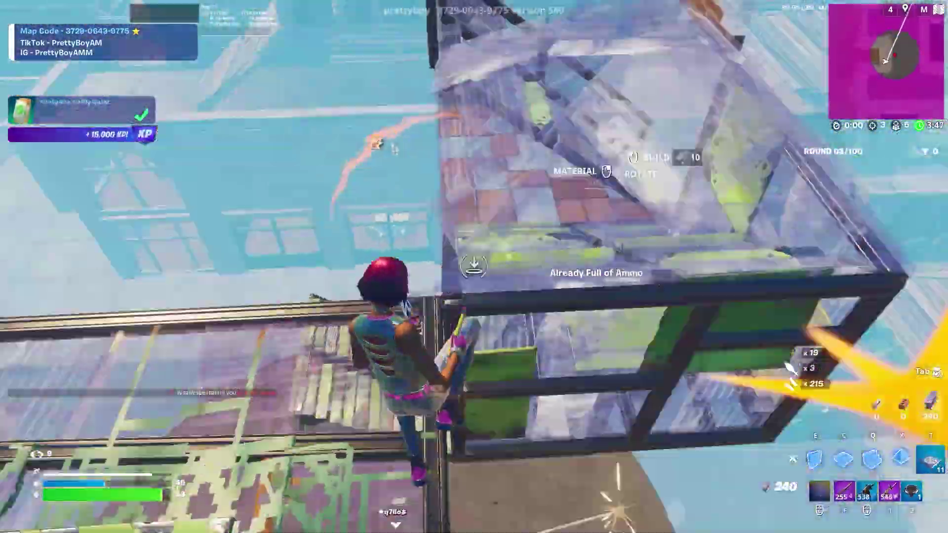
key(e)
key(w)
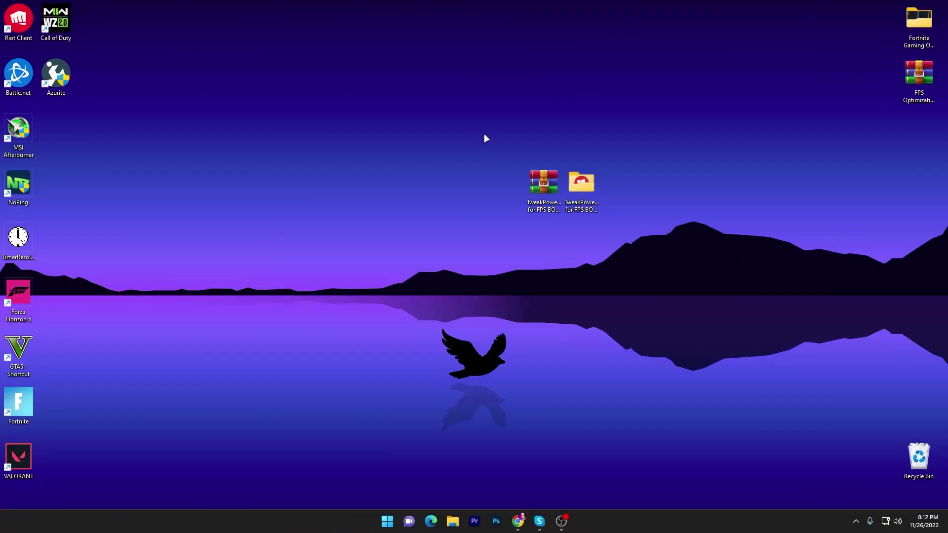
- Move both TweakPower desktop items up-left and bring Chrome's uptopacks download page forward
drag(484, 138, 648, 239)
drag(543, 194, 410, 163)
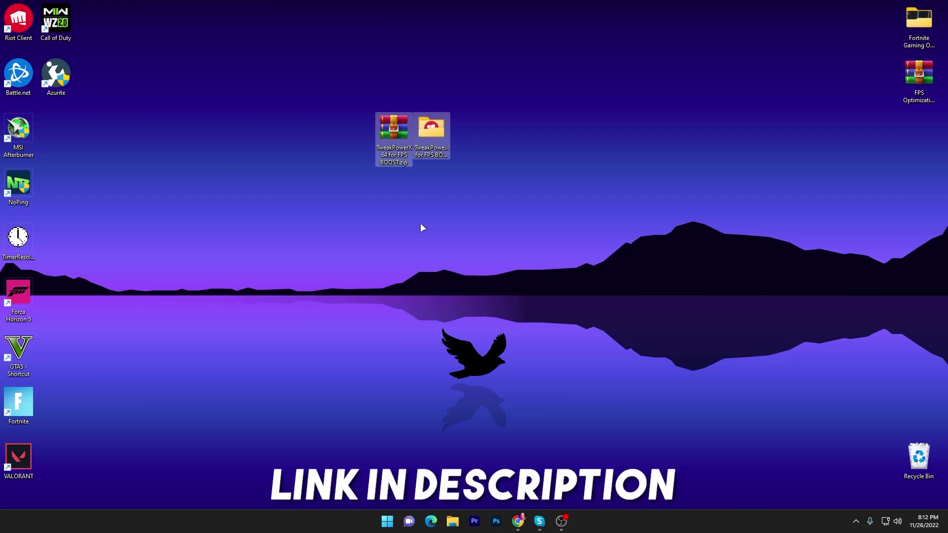
click(517, 521)
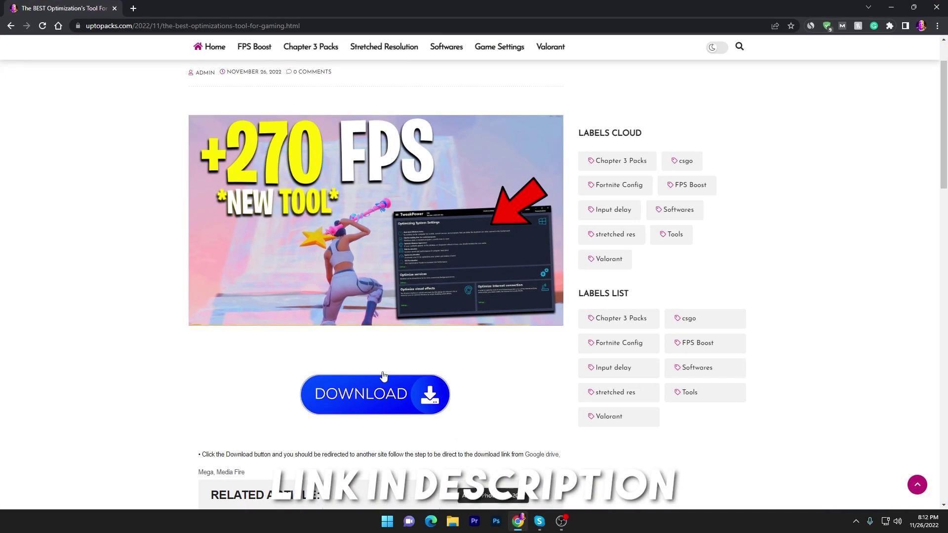
- Scroll to the red Download Pack Link button, then restore and minimize Chrome
scroll(380, 380, down, 4)
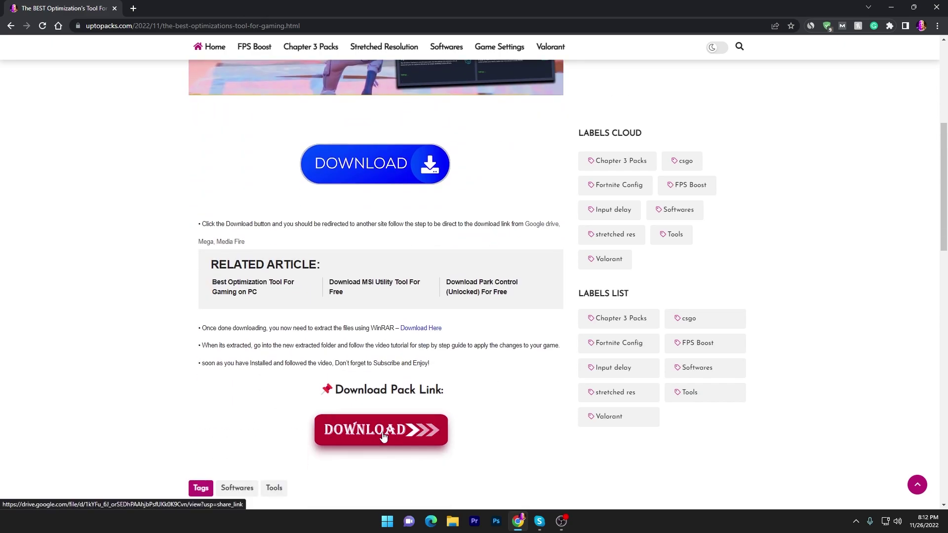
double_click(884, 4)
click(840, 75)
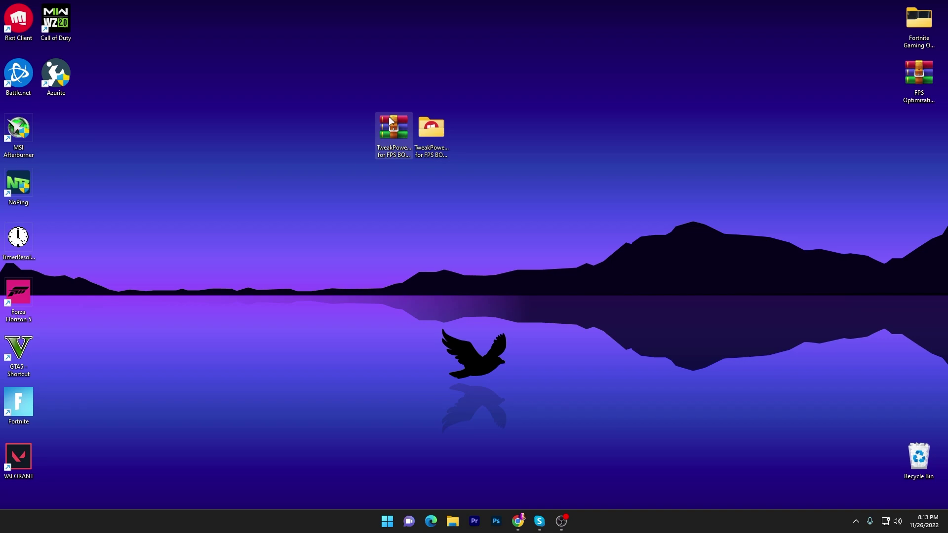
- Extract the TweakPowerX64 for FPS BOOST zip with WinRAR and open the extracted folder maximized
drag(370, 121, 392, 184)
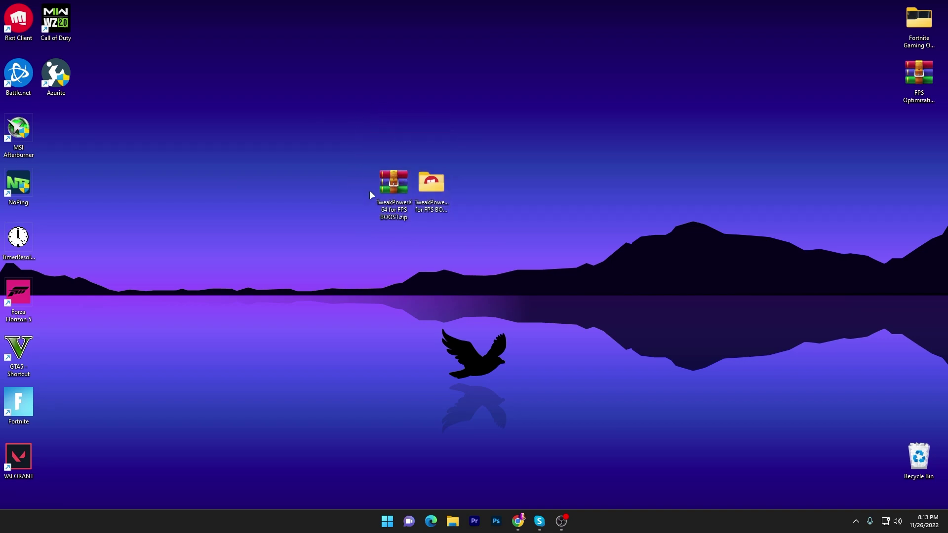
right_click(388, 189)
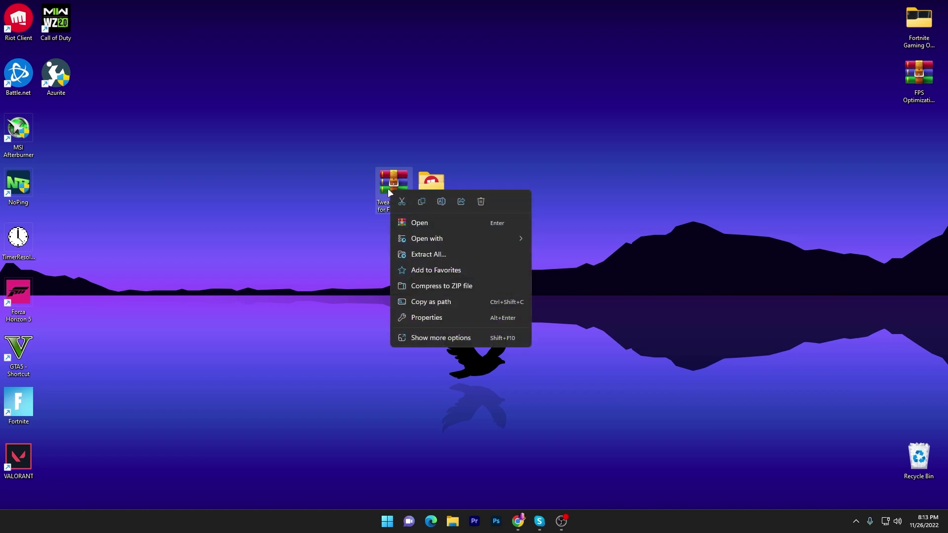
click(428, 338)
mouse_move(475, 140)
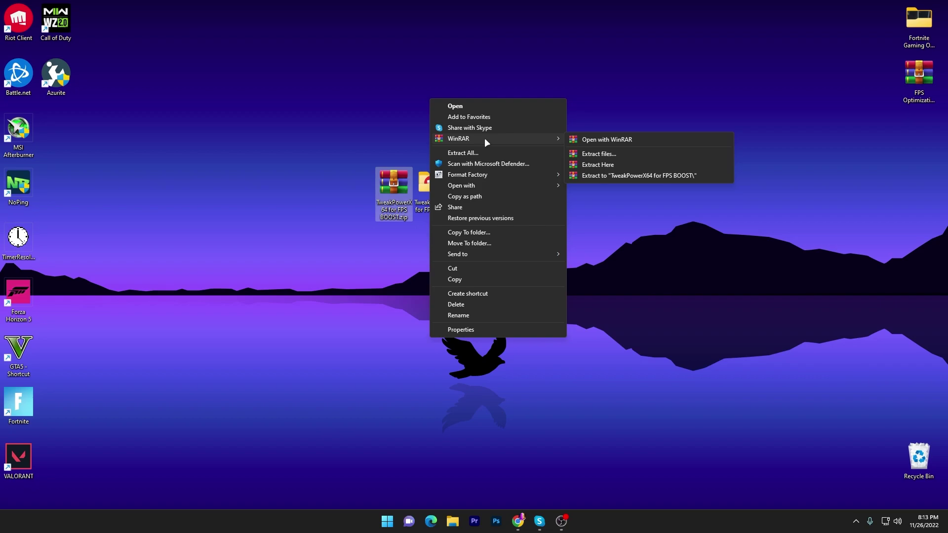
click(604, 195)
double_click(447, 181)
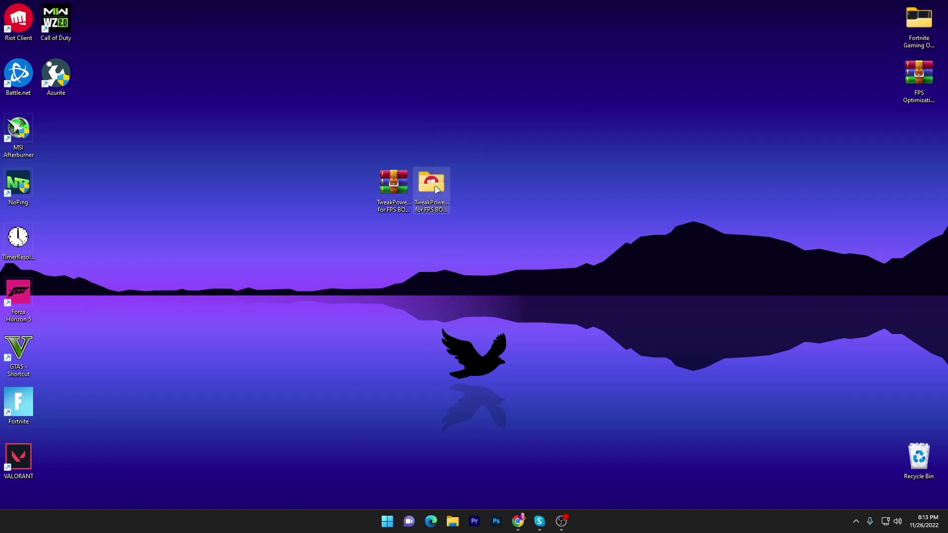
double_click(520, 90)
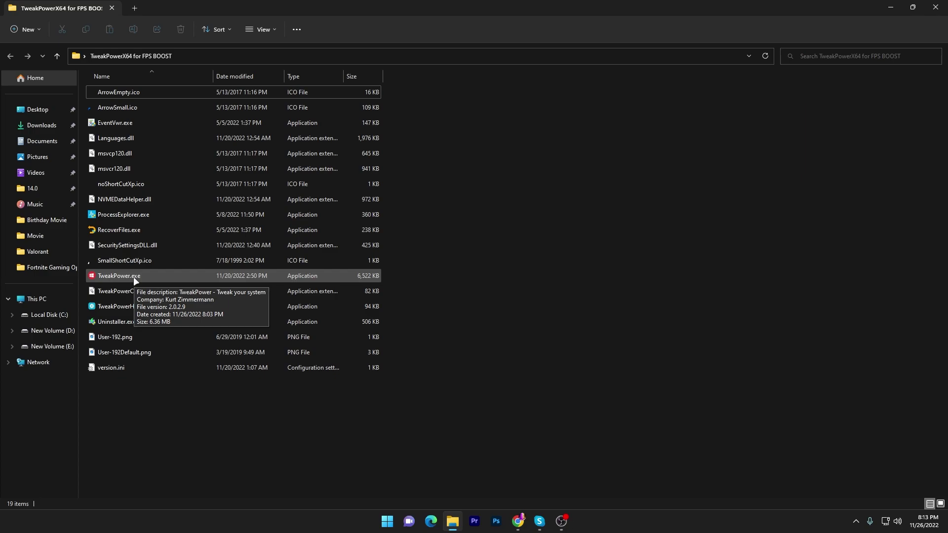
- Run TweakPower.exe using Open from its right-click menu
right_click(114, 275)
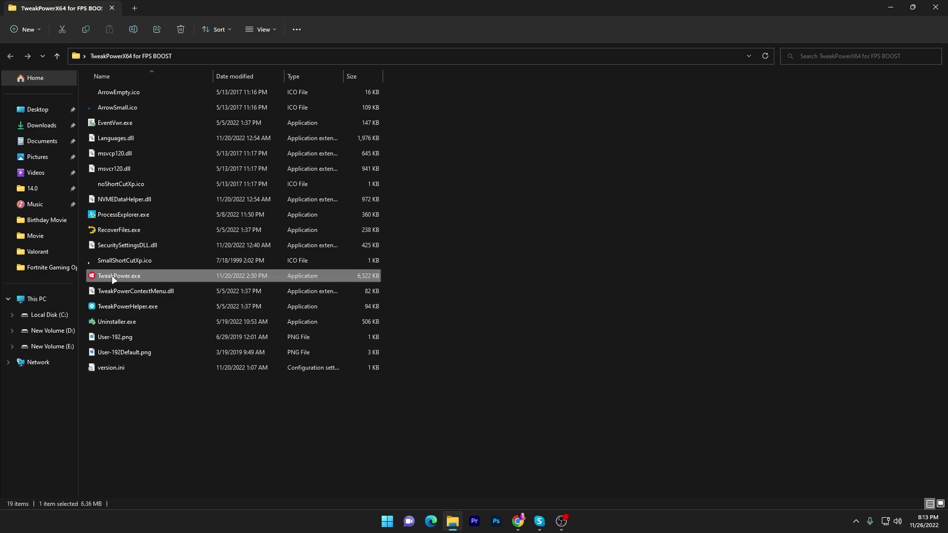
click(150, 309)
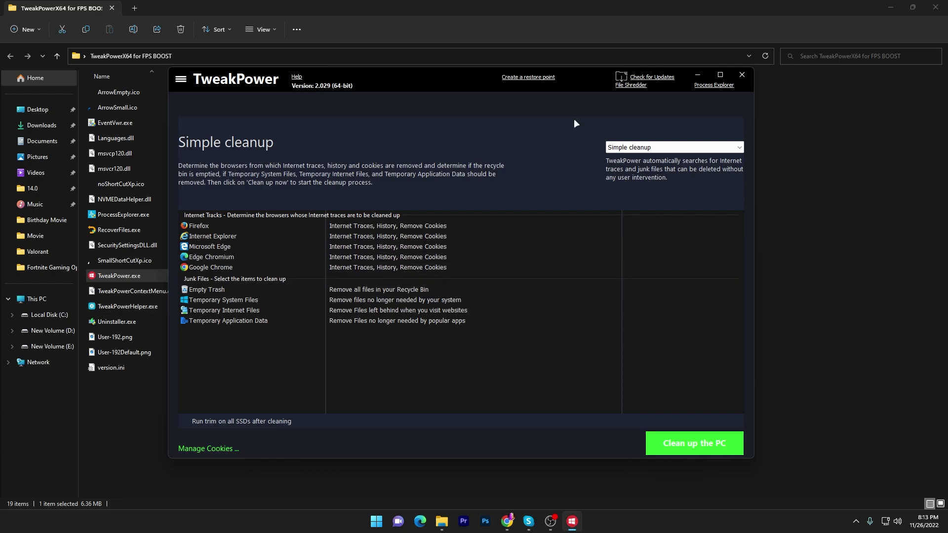
- Minimize the folder window, toggle the sidebar, and choose Default cleanup as the cleanup mode
click(890, 7)
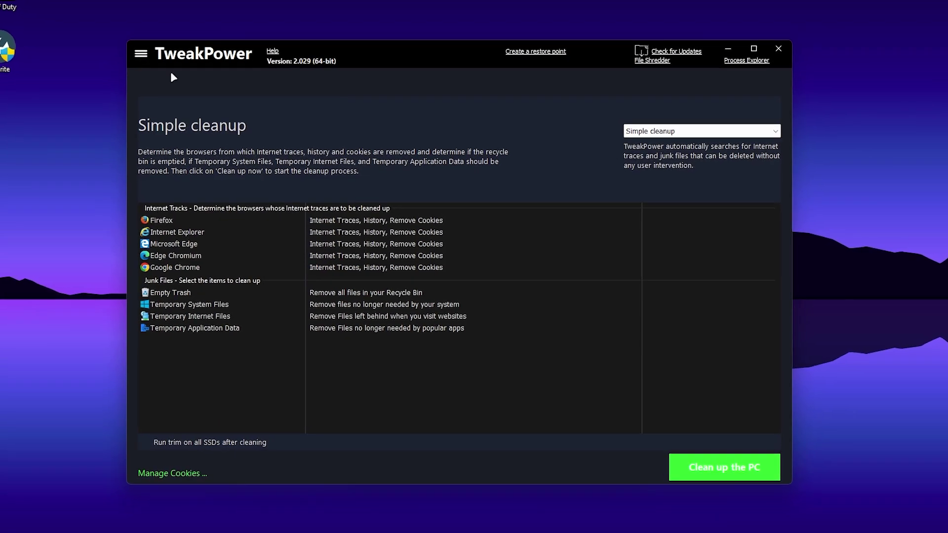
click(141, 53)
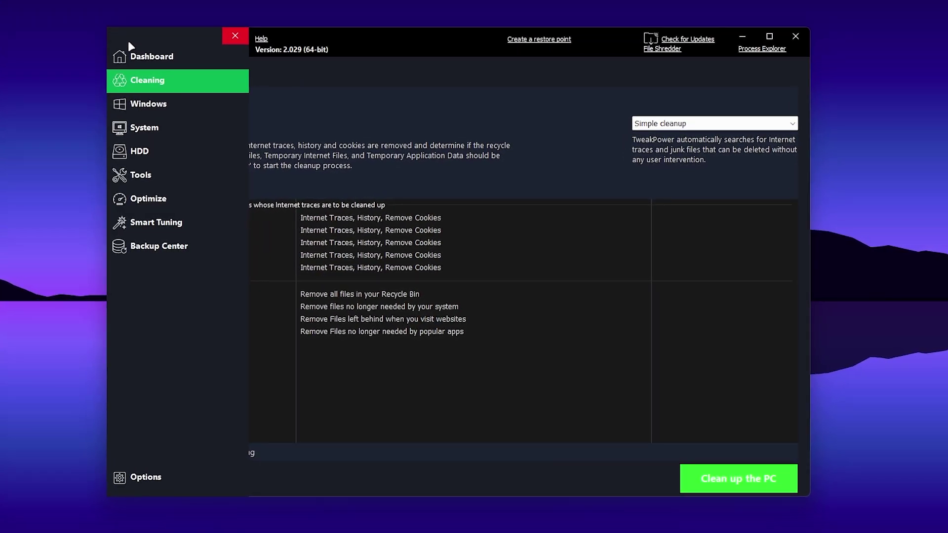
click(136, 80)
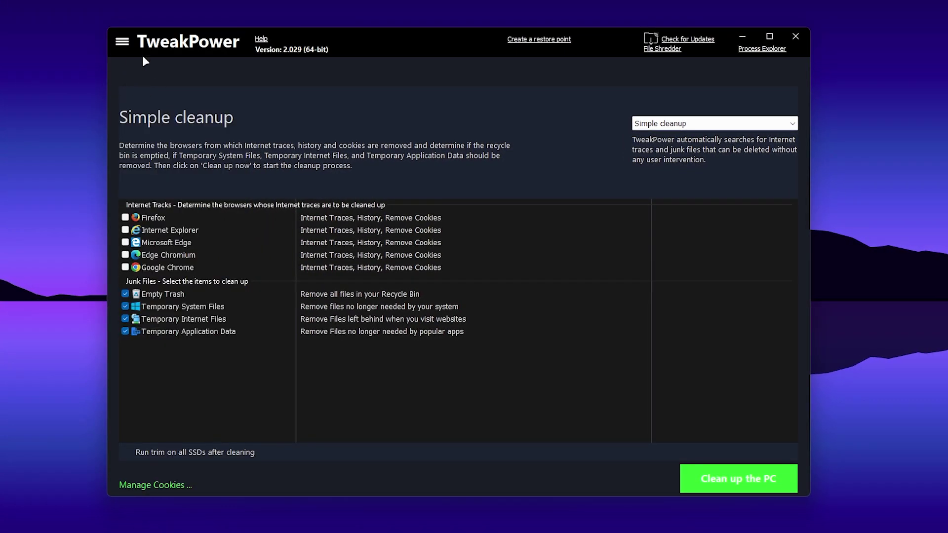
click(124, 44)
click(643, 128)
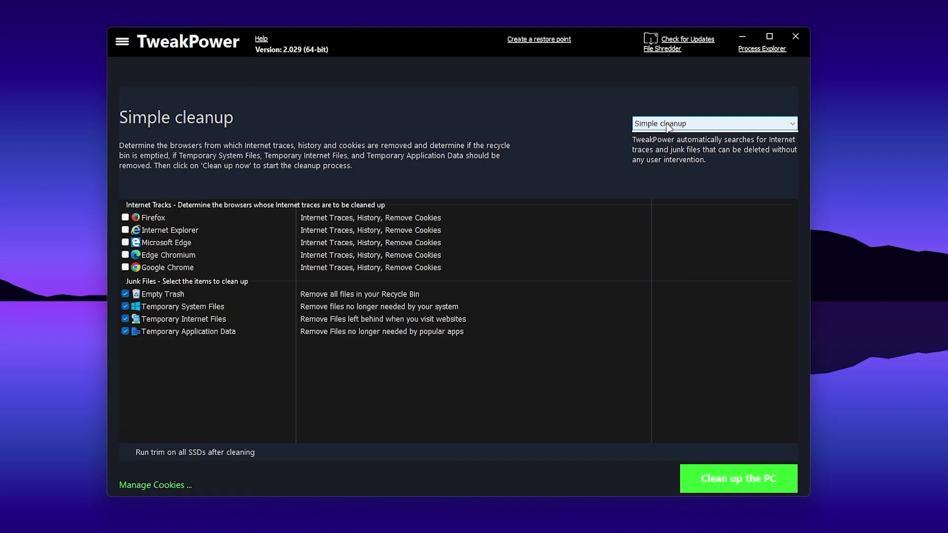
click(657, 124)
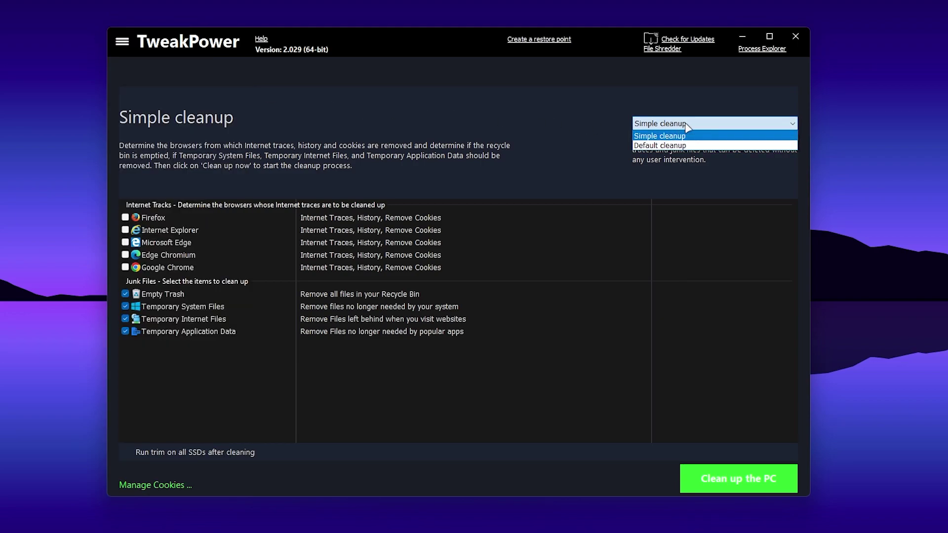
click(660, 145)
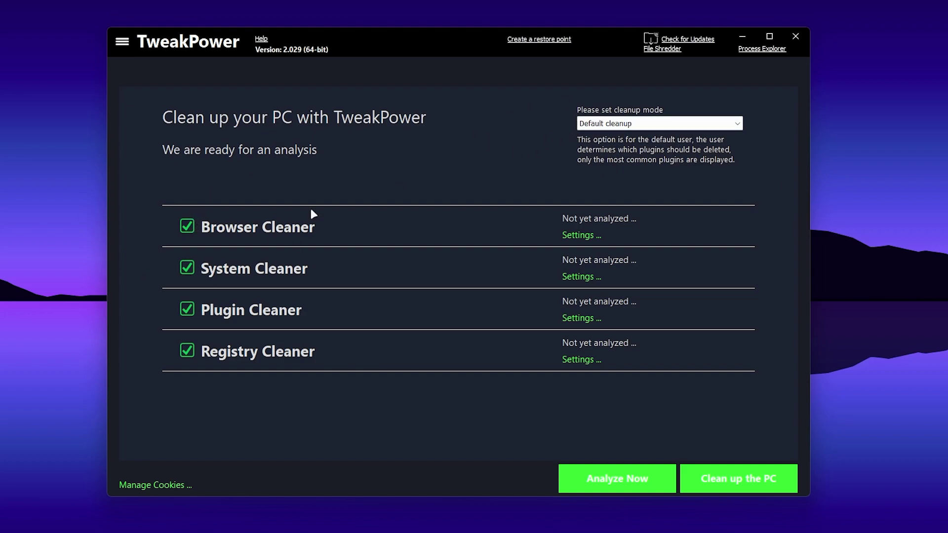
- Analyze the PC and clean up the 30280 problems (4.82 GB) found
click(597, 484)
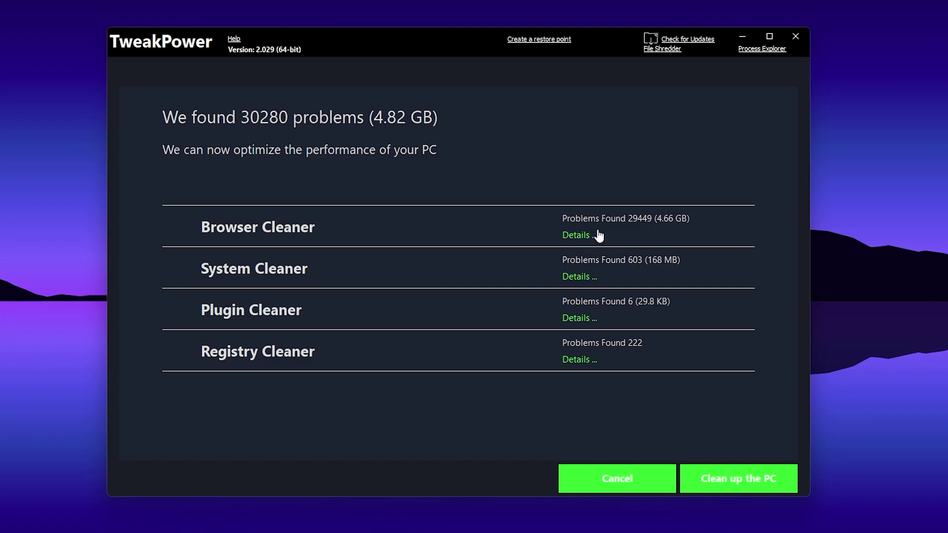
click(716, 479)
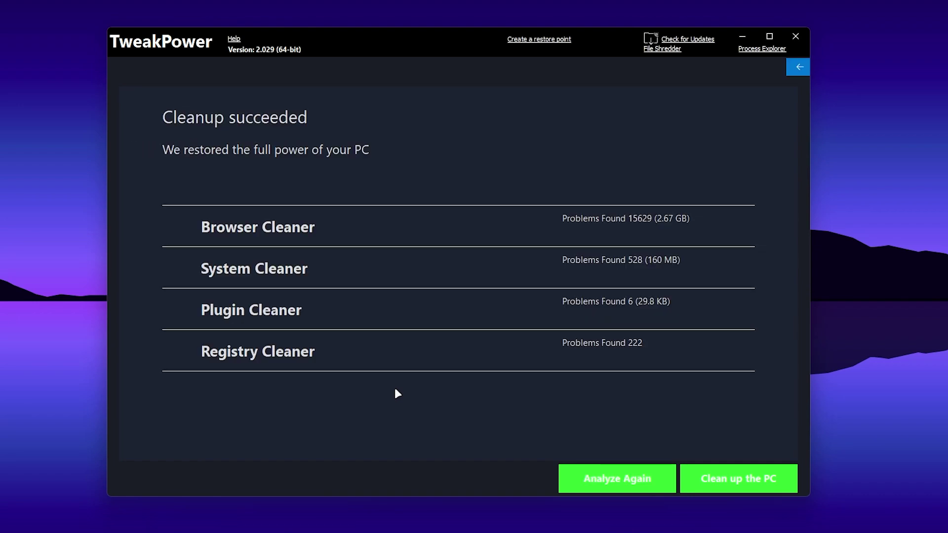
- Go back from the cleanup result and open the Uninstaller in the System section
click(798, 69)
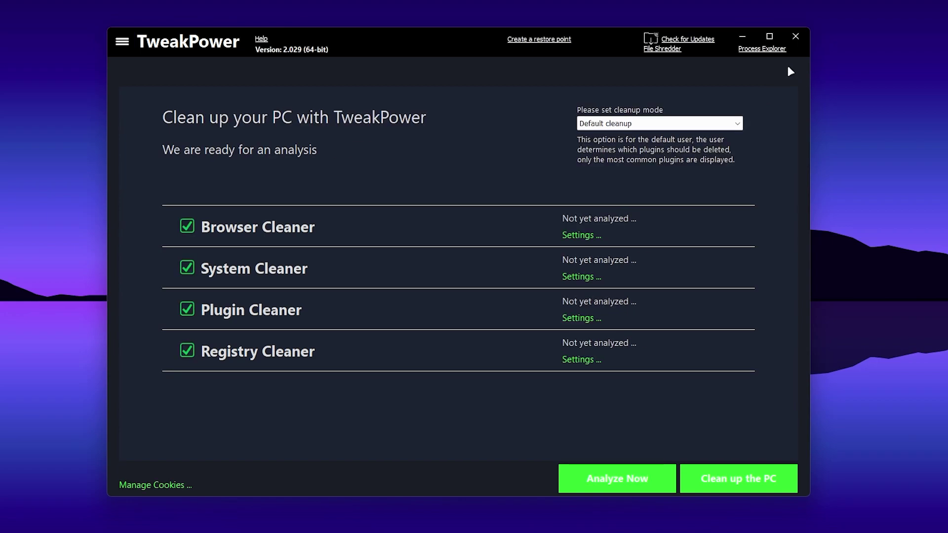
click(119, 43)
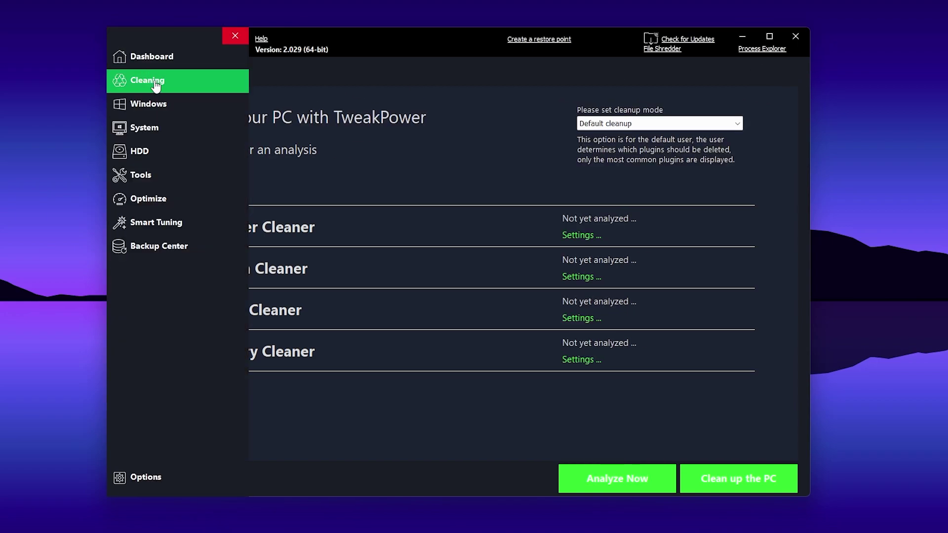
click(147, 128)
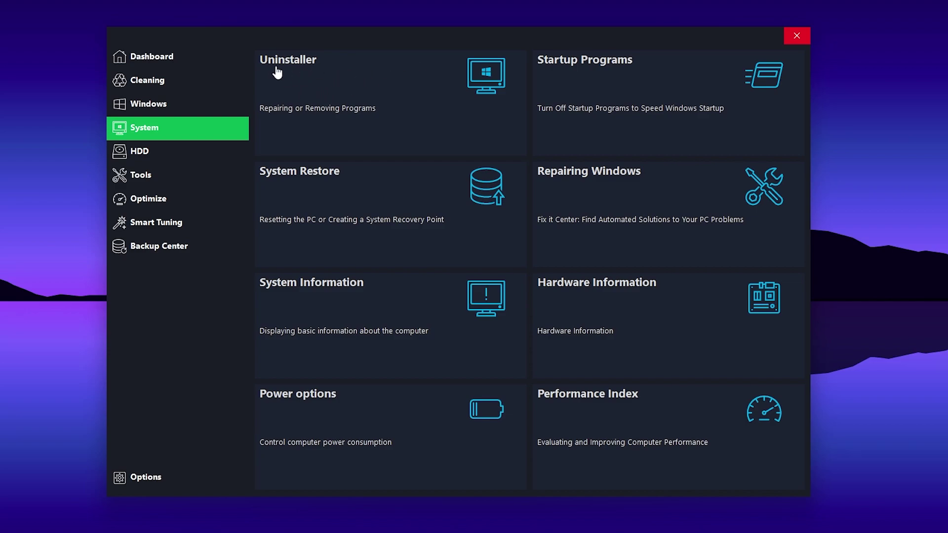
click(300, 70)
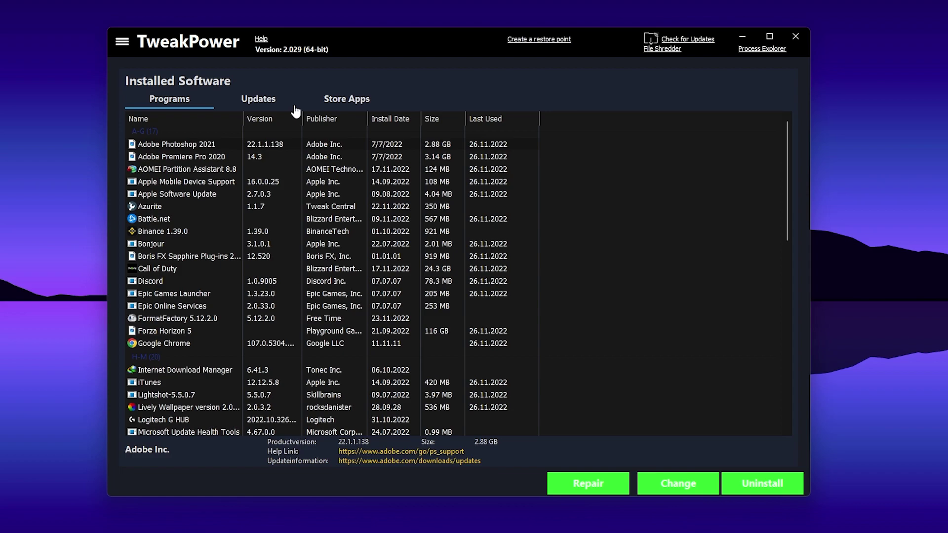
- Scroll the installed programs down to WinRAR, then open Task Manager from the Win+X menu
scroll(235, 213, down, 3)
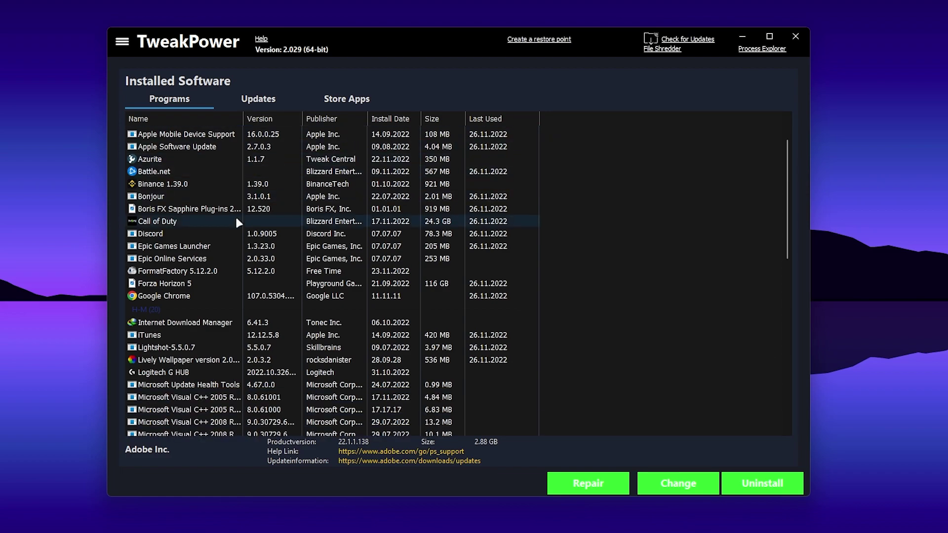
scroll(236, 224, down, 3)
scroll(229, 232, down, 15)
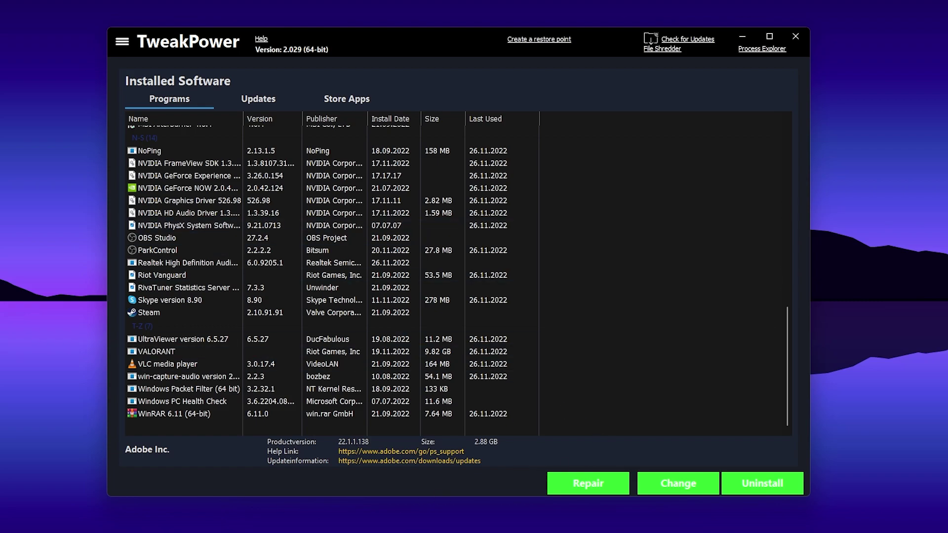
key(super+x)
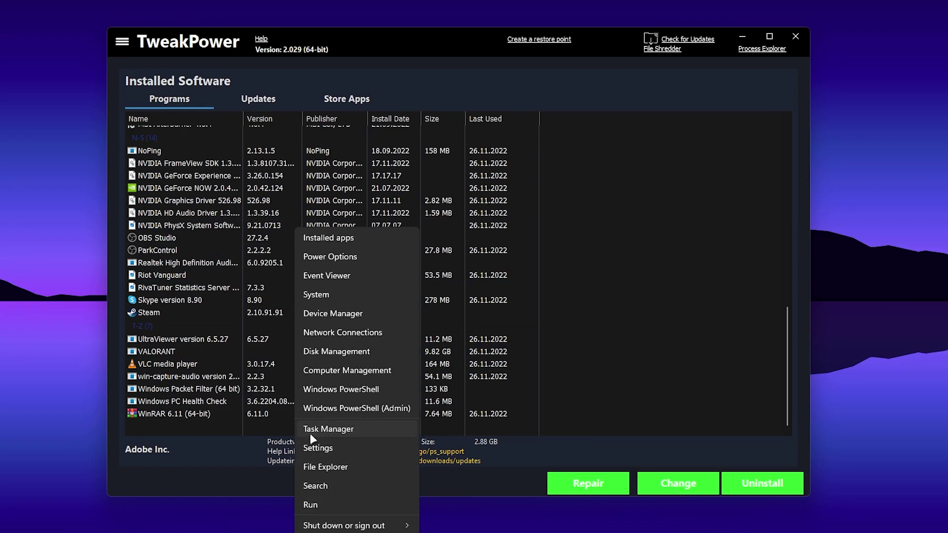
click(311, 434)
- View Task Manager's Details sorted by memory, largest first, then close Task Manager
click(298, 239)
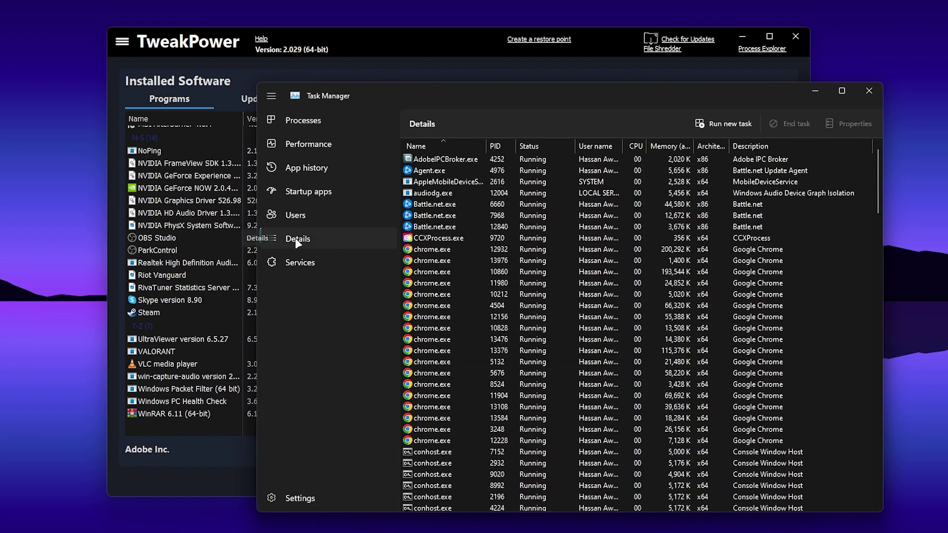
click(670, 146)
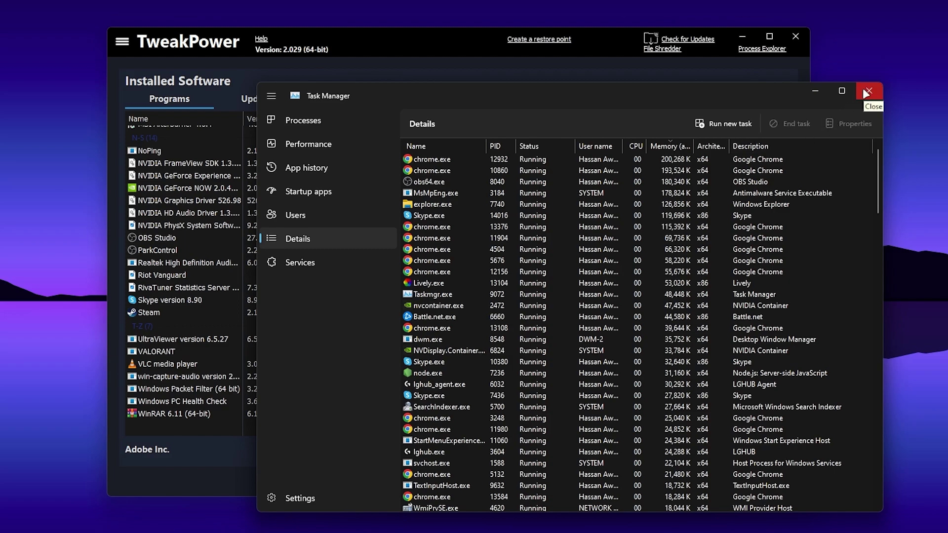
click(868, 91)
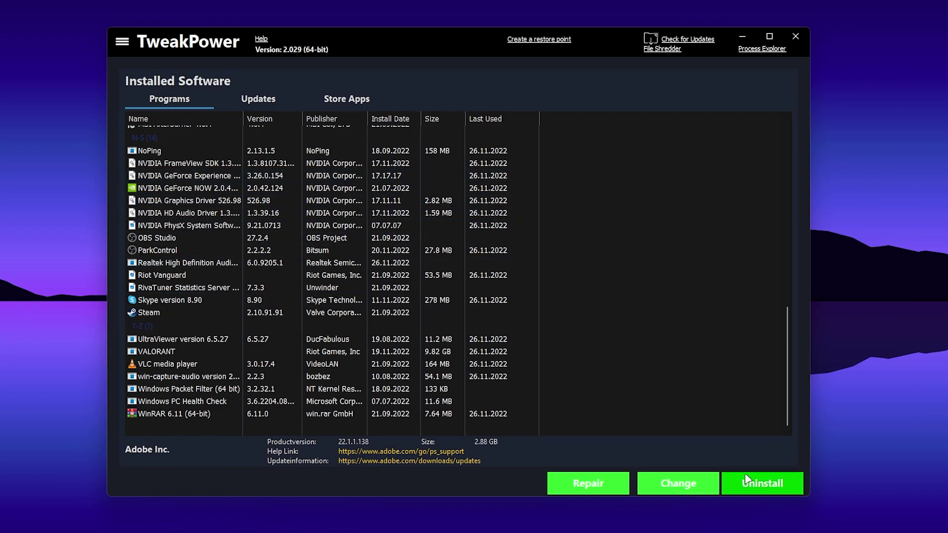
- Go to the Optimize page to reach the visual effects settings
click(122, 42)
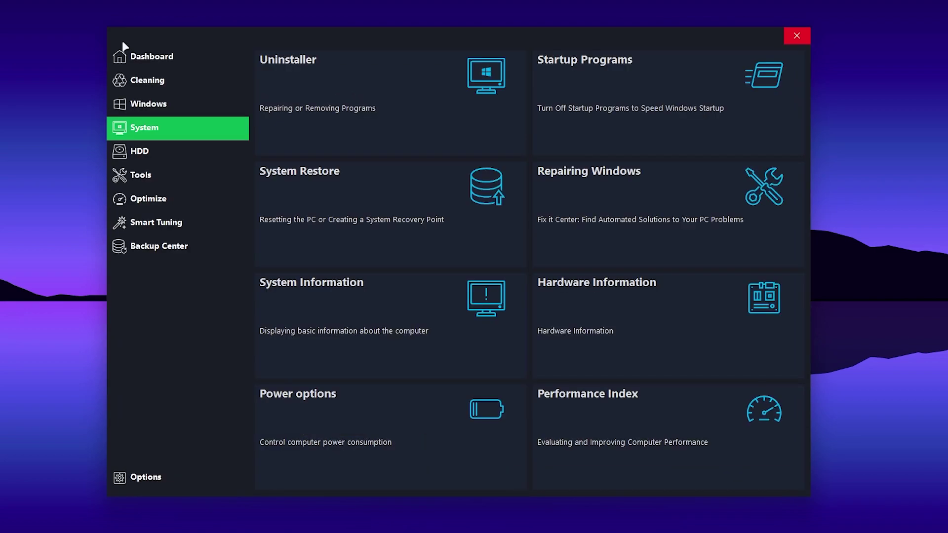
click(143, 203)
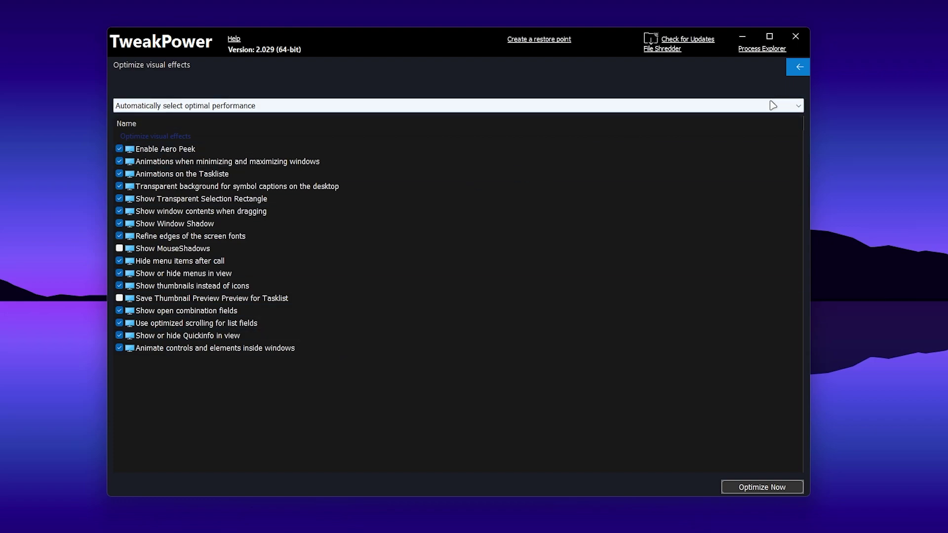
click(800, 106)
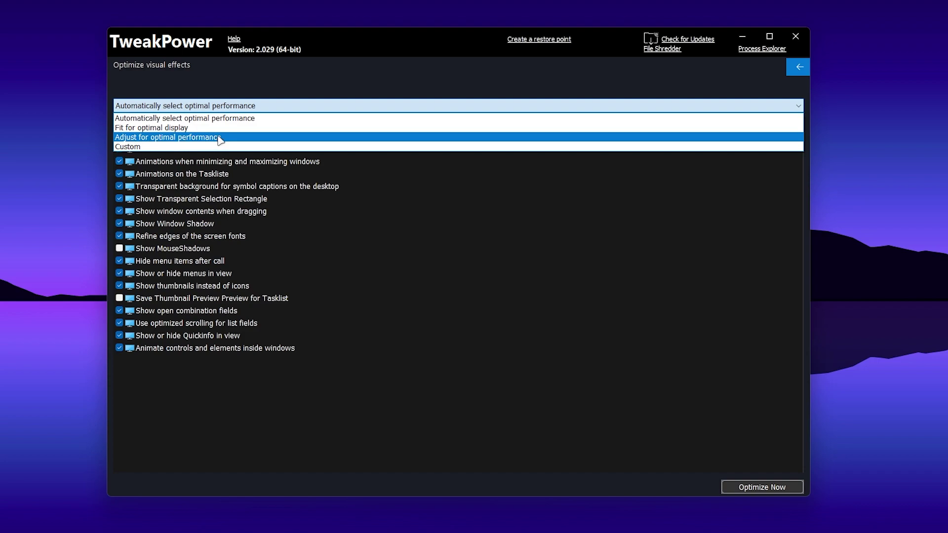
click(455, 348)
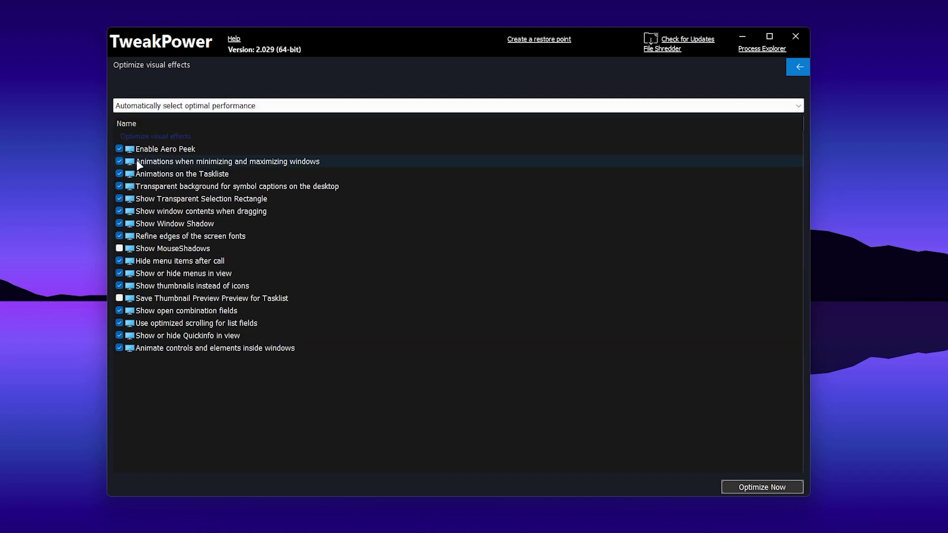